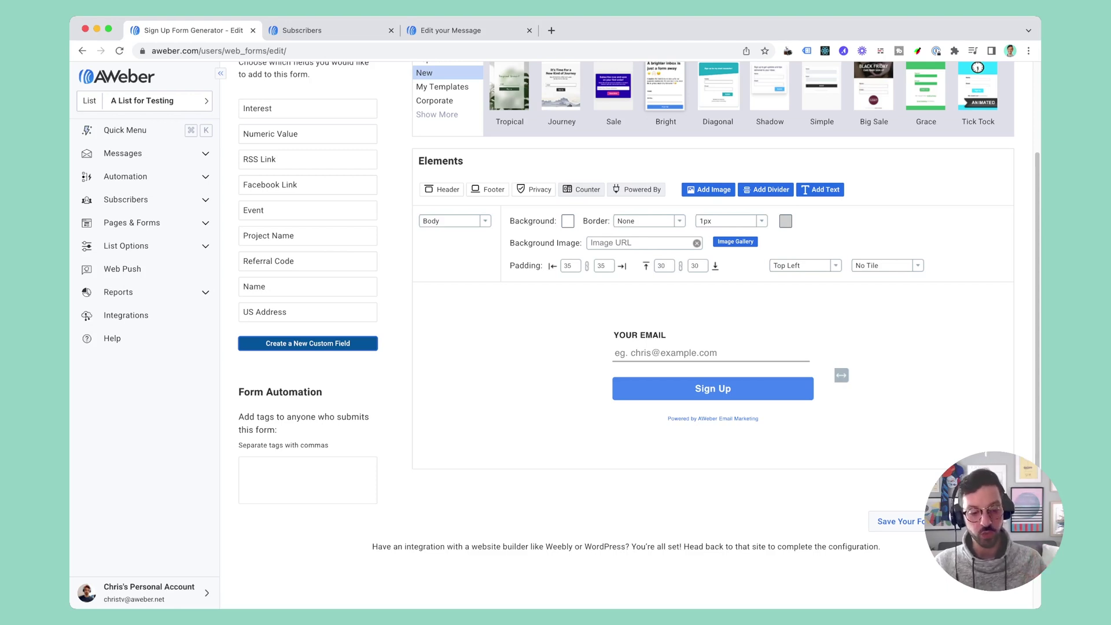
Add the Interest field to the form as a Radio - Single Choice question and review its tagged choices.
left_click(308, 108)
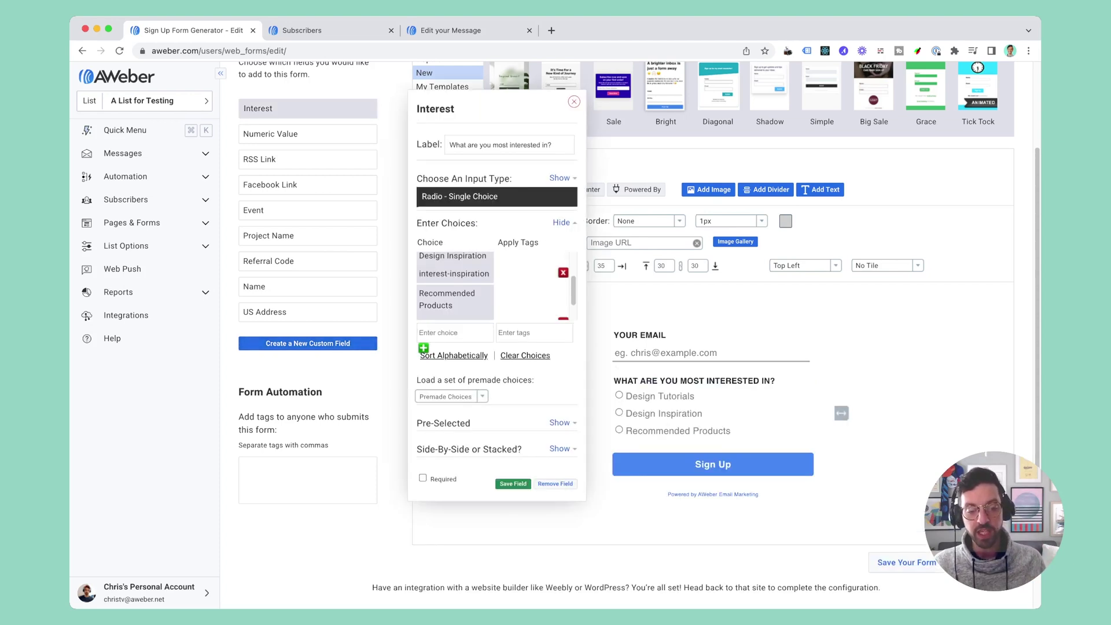
scroll(494, 287, "up", 3)
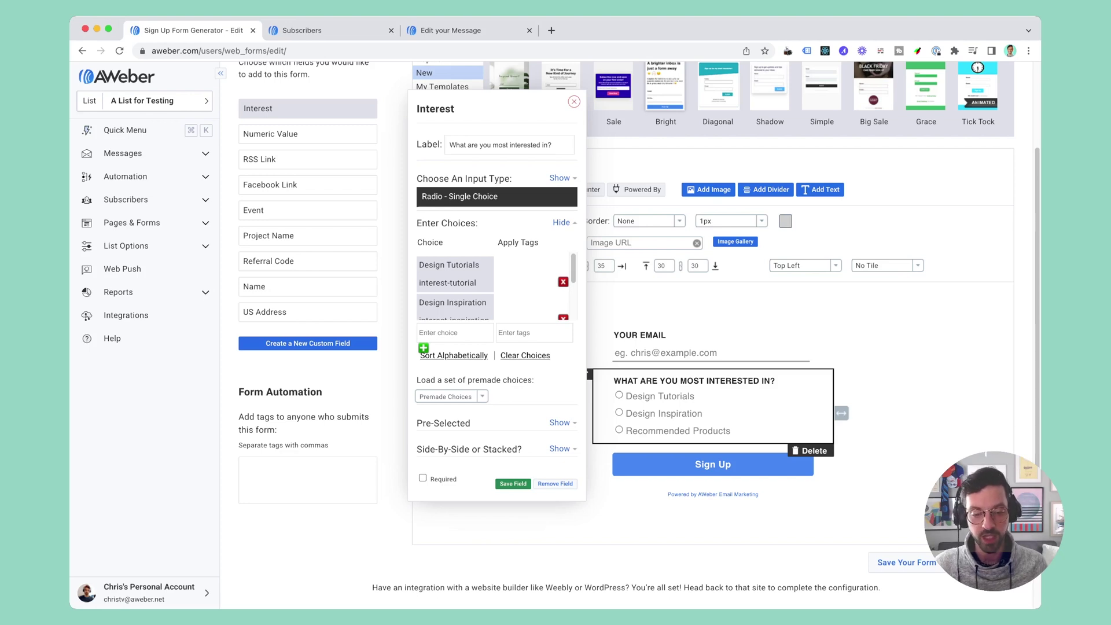
scroll(495, 287, "down", 1)
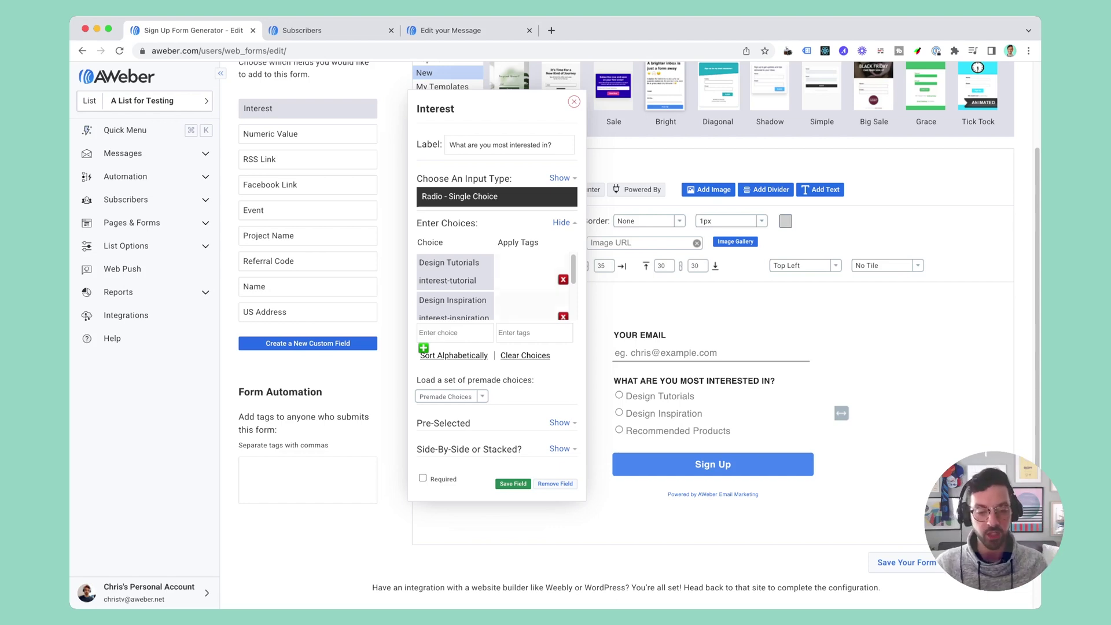
scroll(492, 286, "down", 1)
scroll(491, 278, "down", 2)
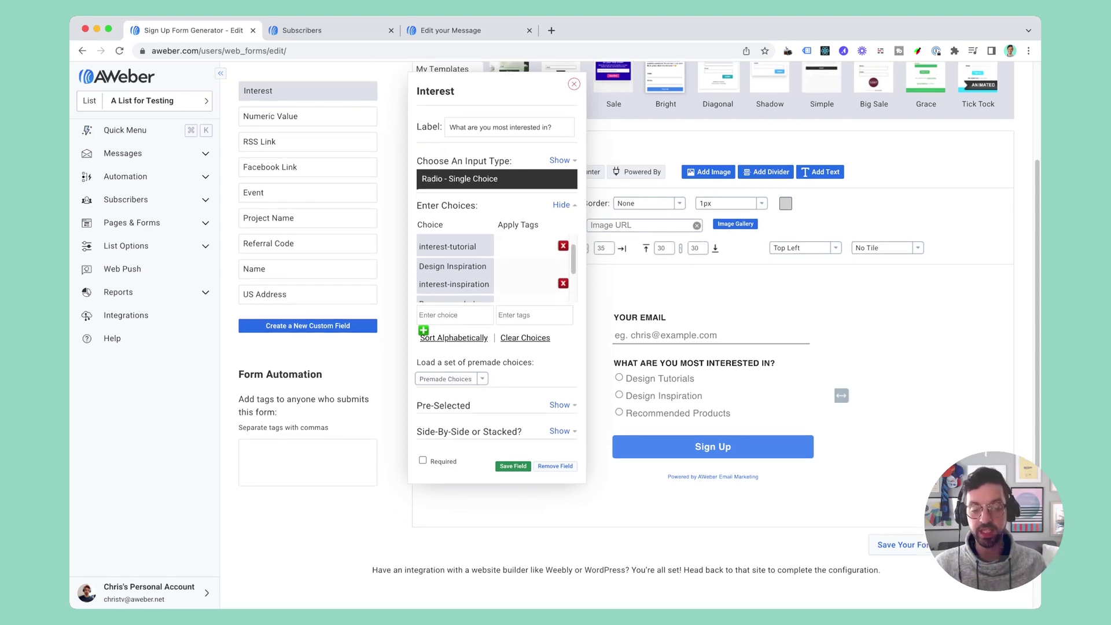
Add a fourth Interest choice, 'Design Tips', tagged interest-tips.
left_click(454, 314)
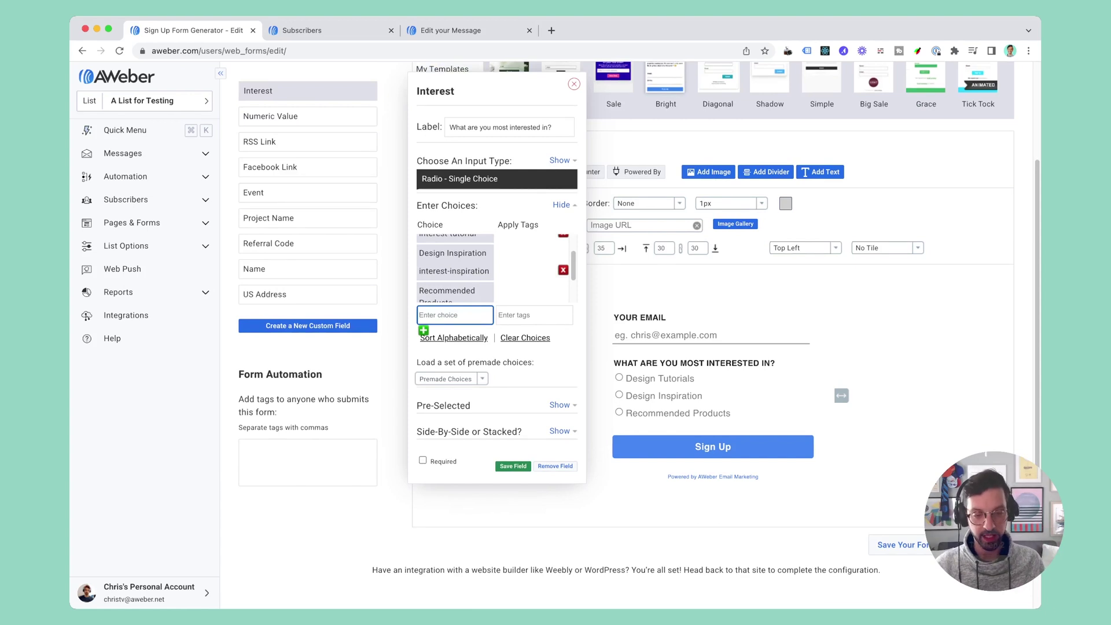
type("Design Tip")
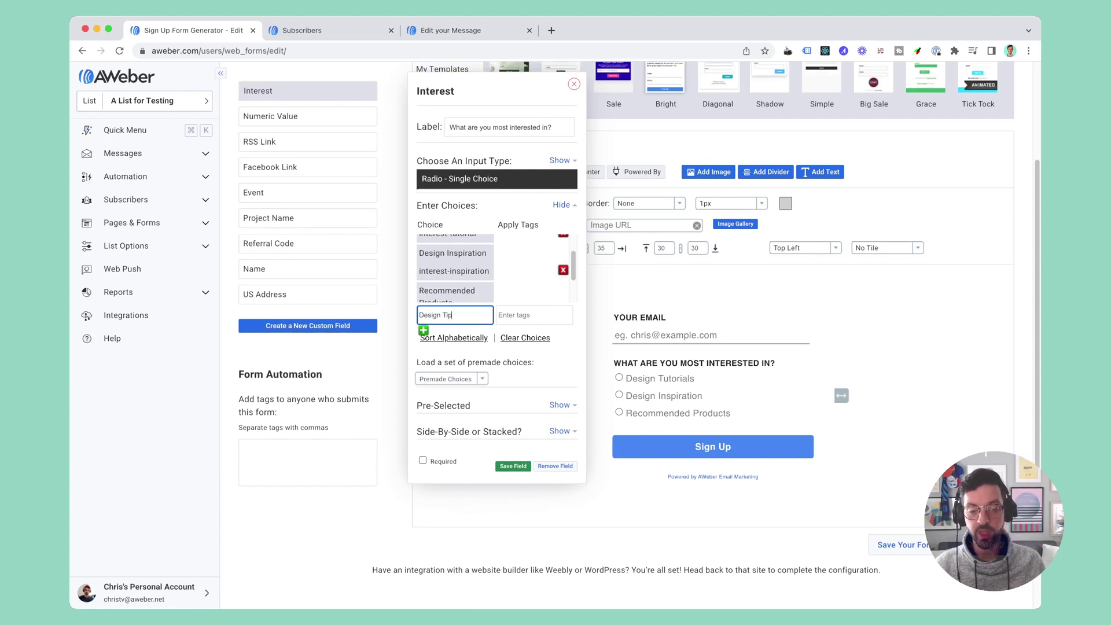
type("s")
key("Tab")
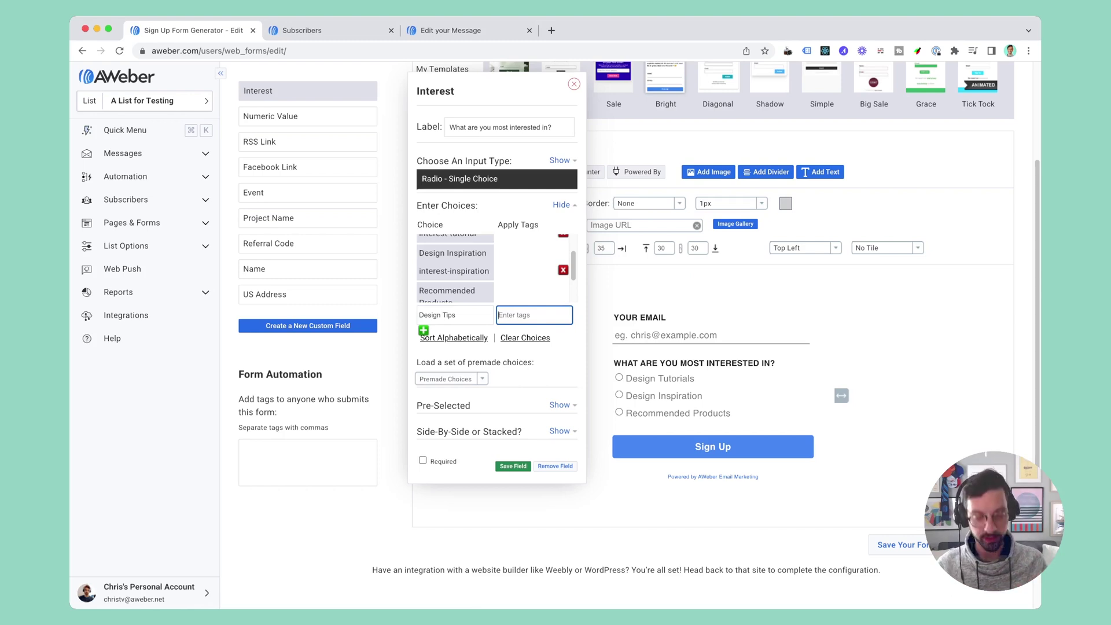
type("interest0")
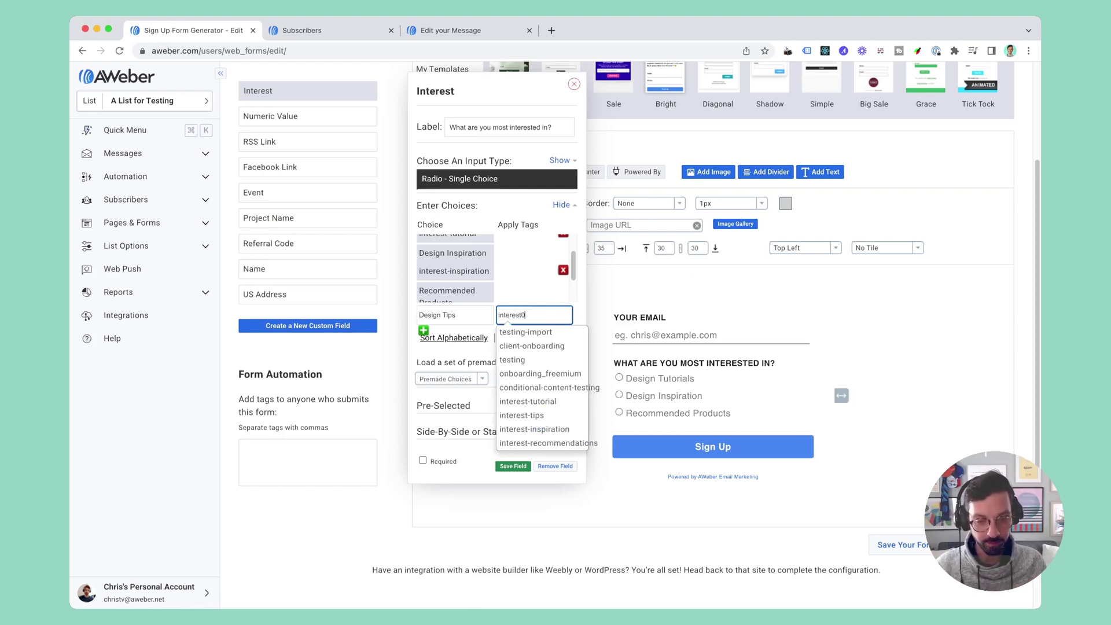
key("BackSpace")
type("-")
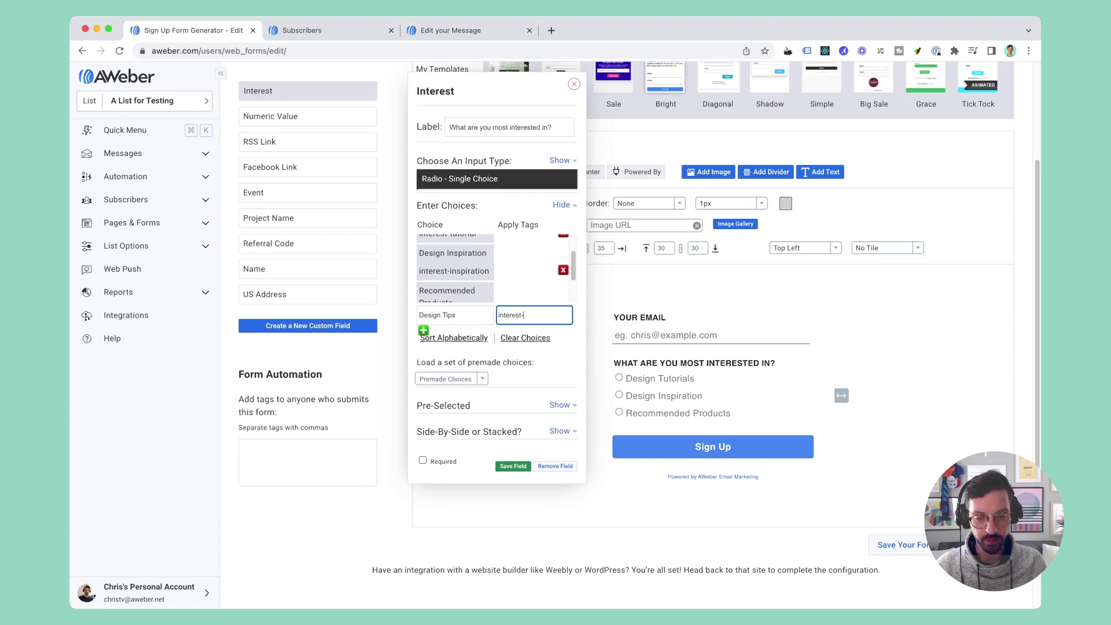
type("tips")
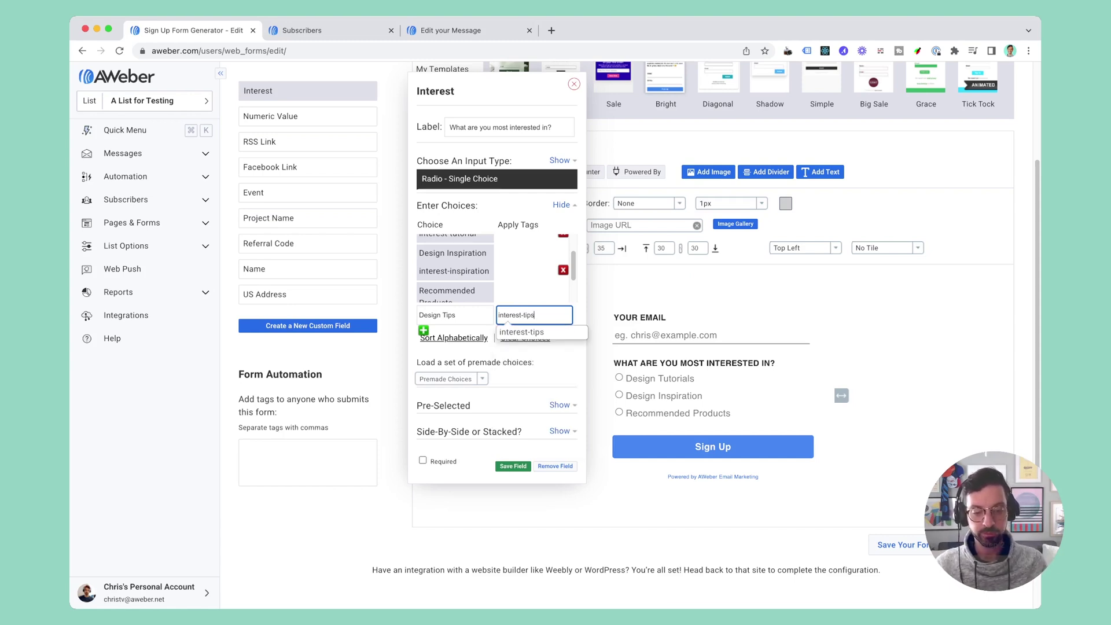
key("Return")
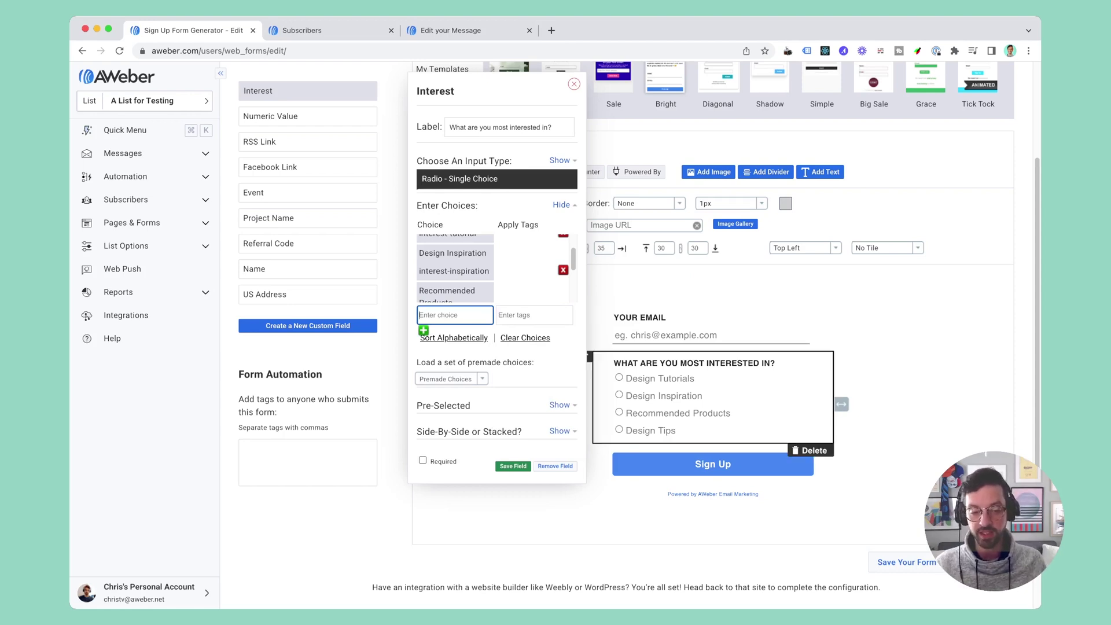
scroll(455, 269, "down", 3)
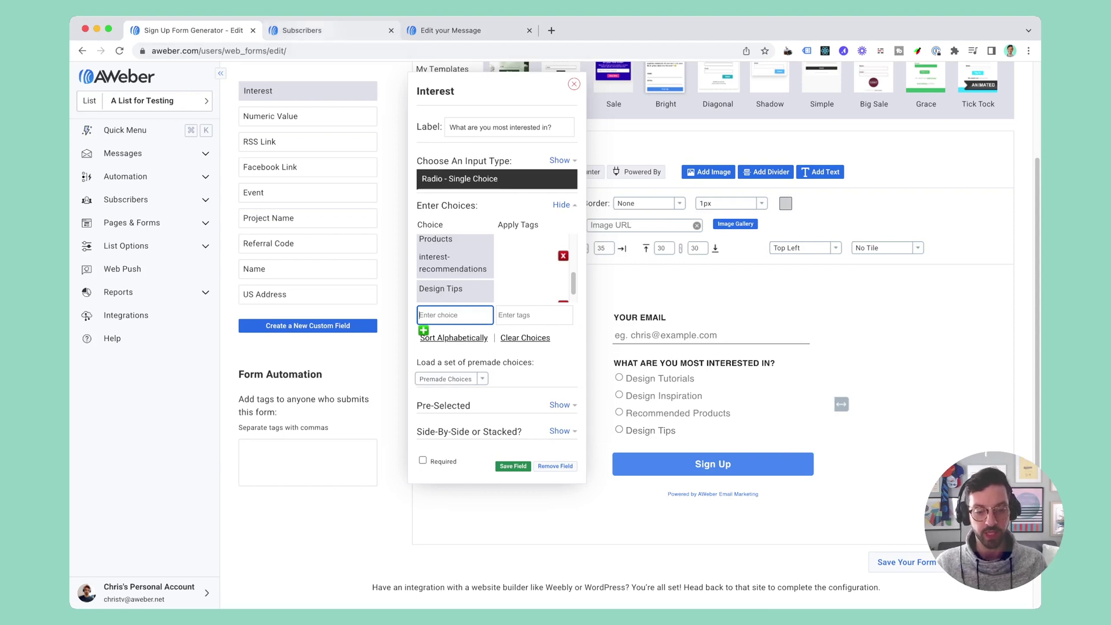
Switch to the Subscribers page showing a subscriber tagged interest-recommendations.
key("super+2")
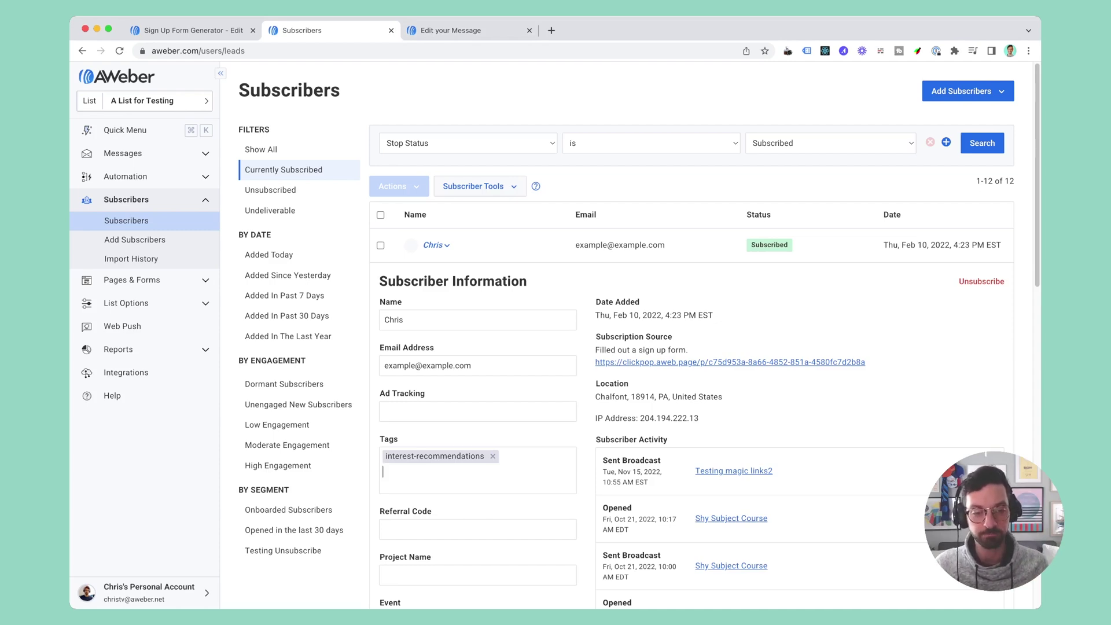
In the welcome email editor, inspect the interest-recommendations conditional block and the Phillies feed block.
key("ctrl+Tab")
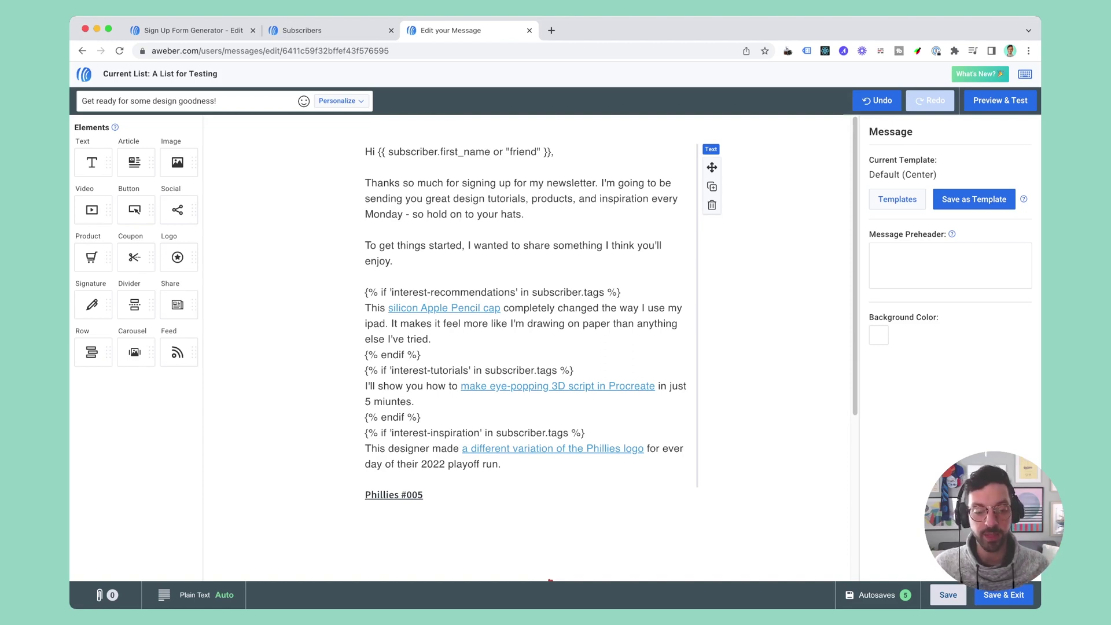
left_click_drag(365, 291, 421, 354)
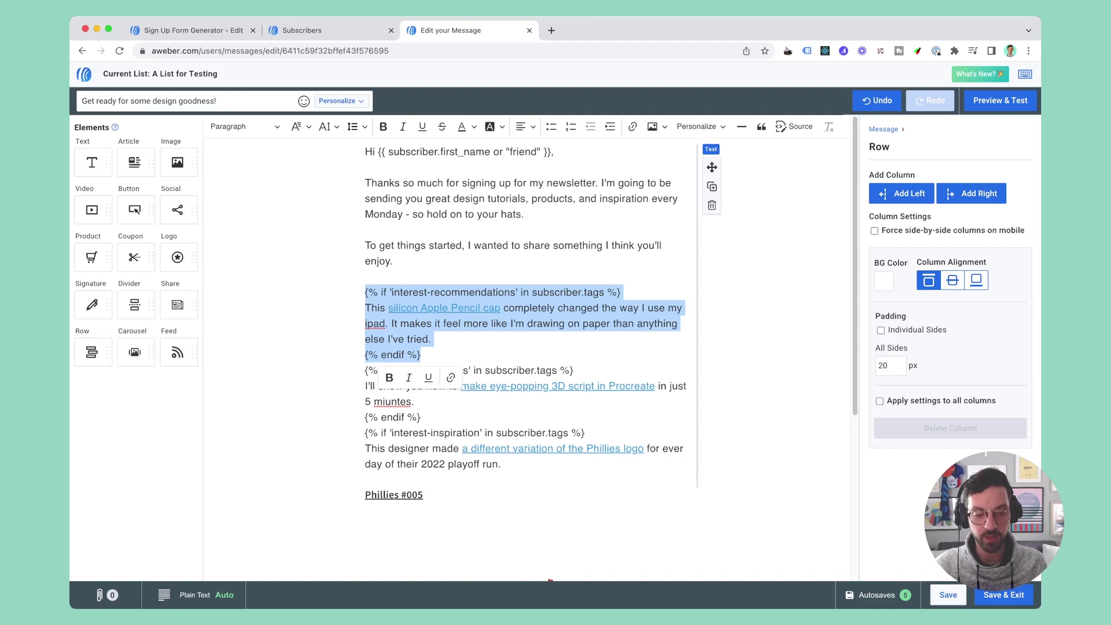
left_click(381, 291)
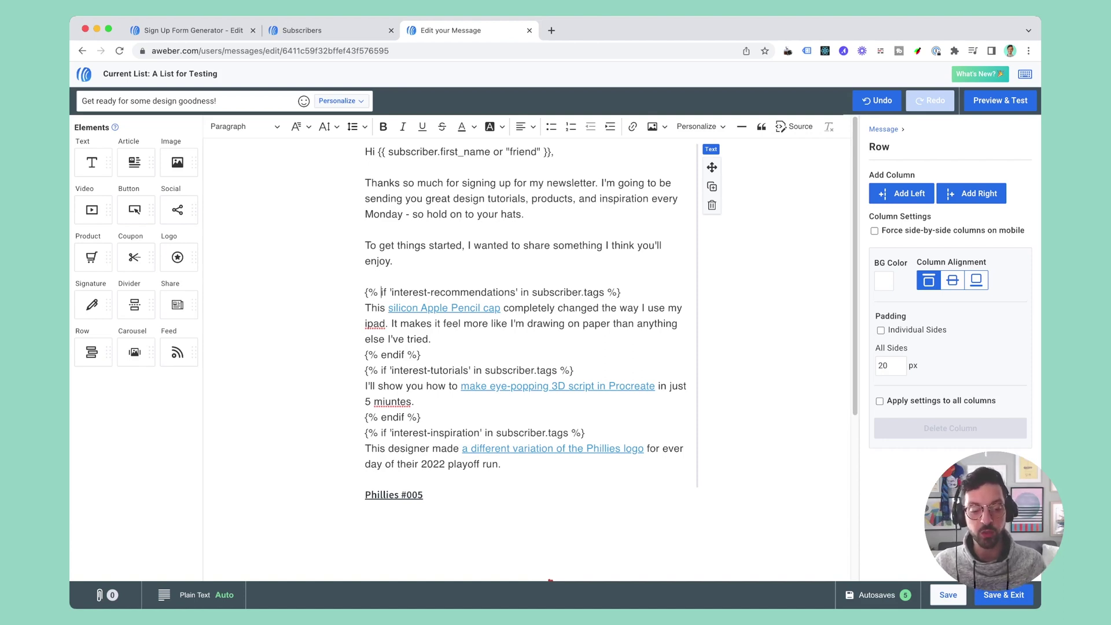
scroll(380, 271, "down", 1)
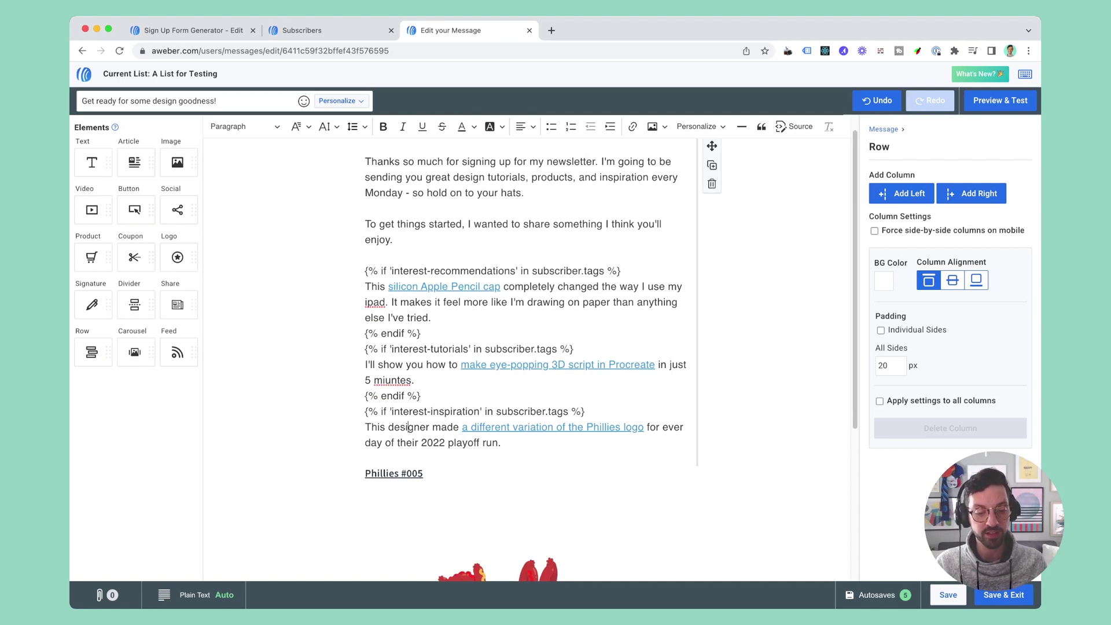
scroll(380, 270, "down", 6)
left_click(521, 434)
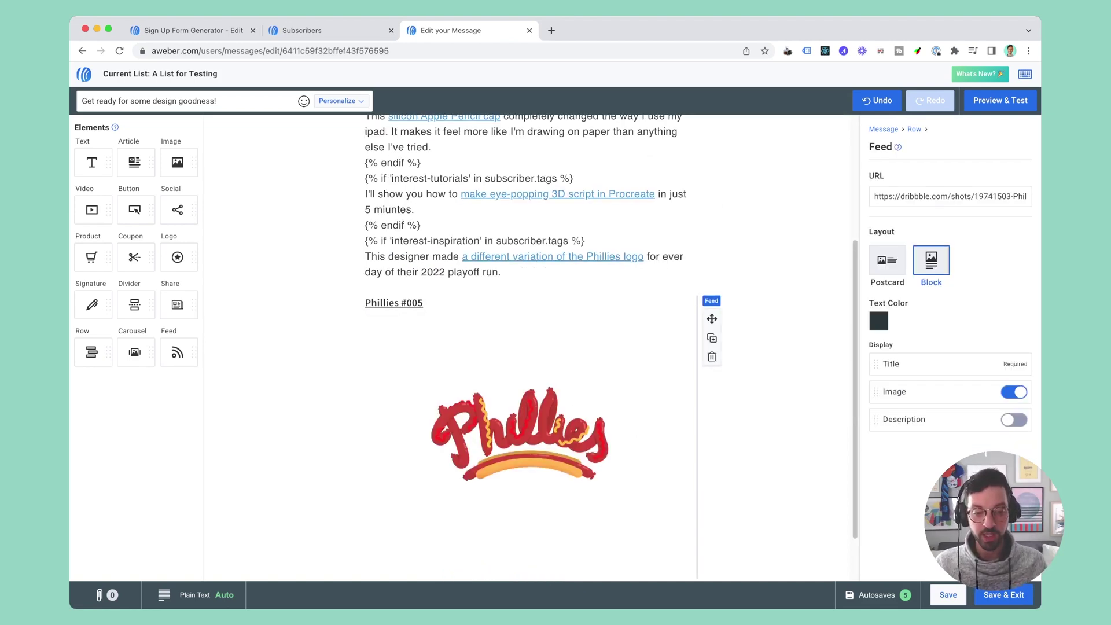
scroll(521, 347, "down", 1)
scroll(520, 347, "up", 5)
scroll(520, 347, "up", 4)
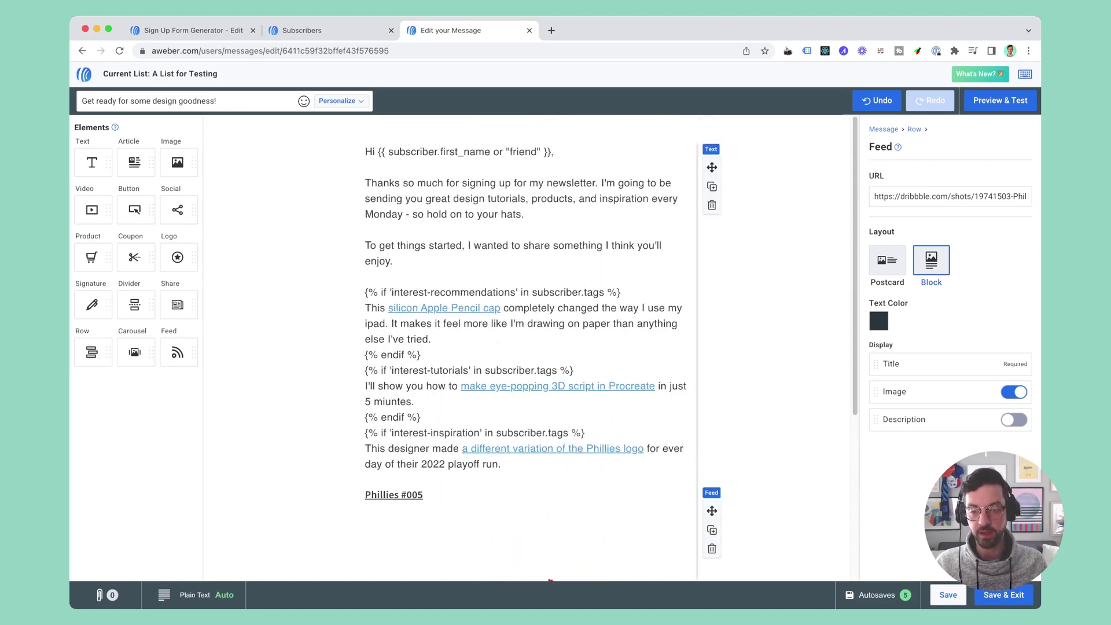
Open Preview & Test and clear the preview Name so the email greets 'Hi friend,'.
left_click(999, 100)
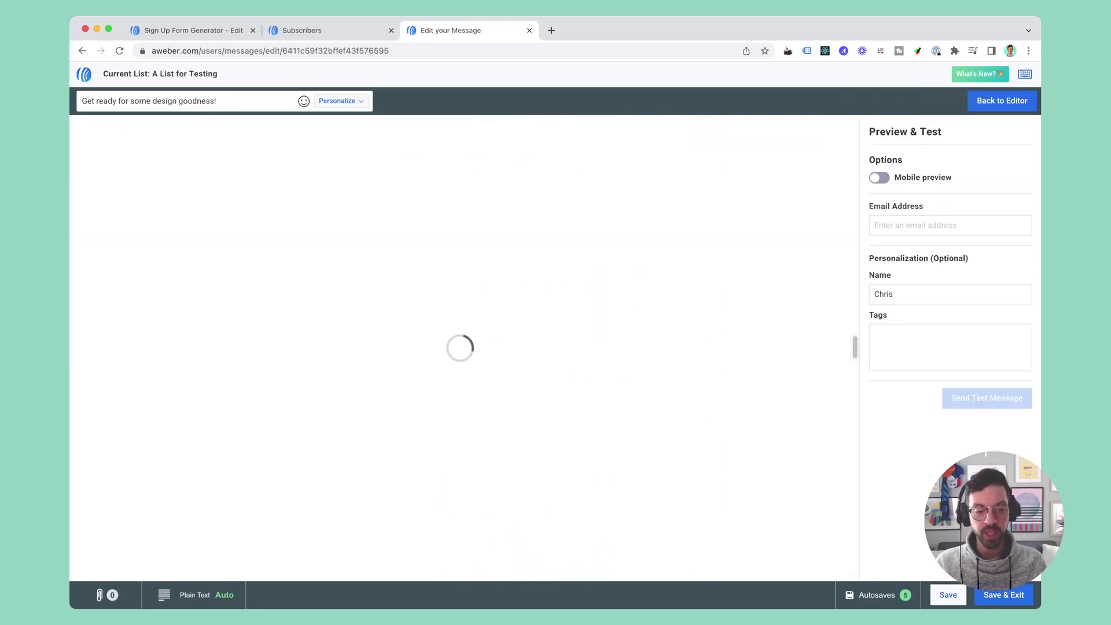
left_click(949, 294)
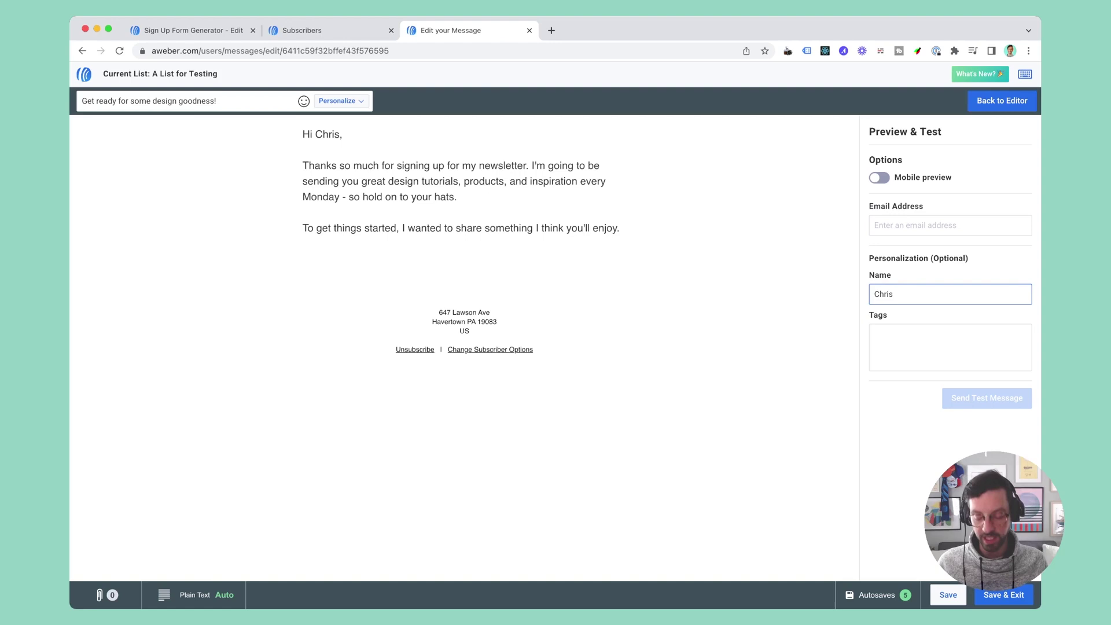
key("super+a")
key("BackSpace")
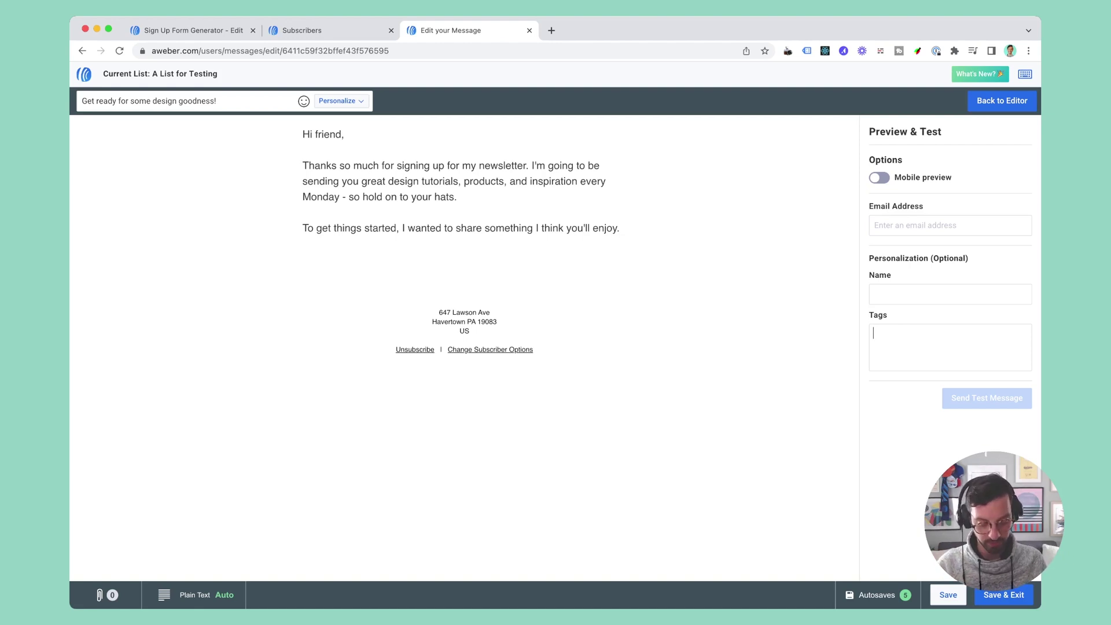
Preview with tags interest-recommendations, interest-tutorials, then interest-inspiration, ending on the Phillies logo section.
type("interest-")
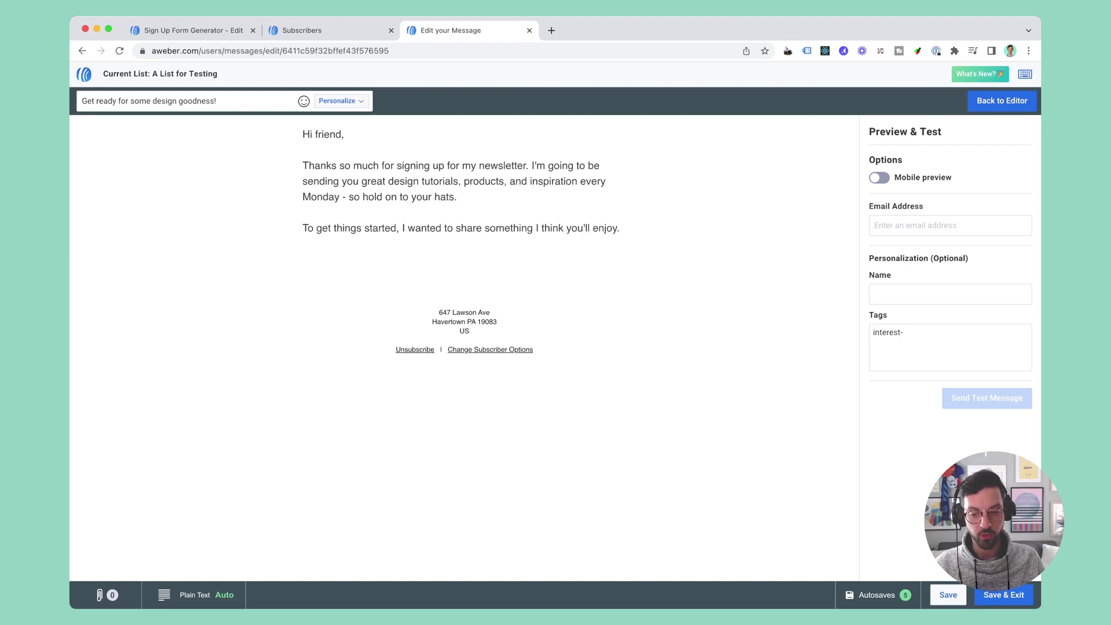
type("recommendations")
key("Return")
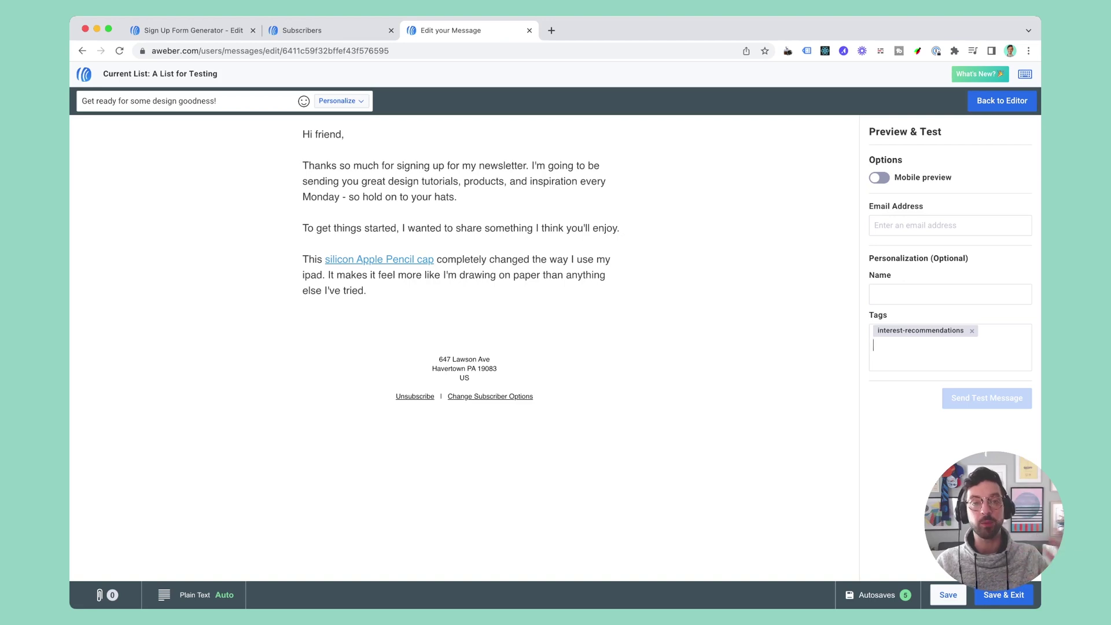
key("BackSpace")
type("interest-")
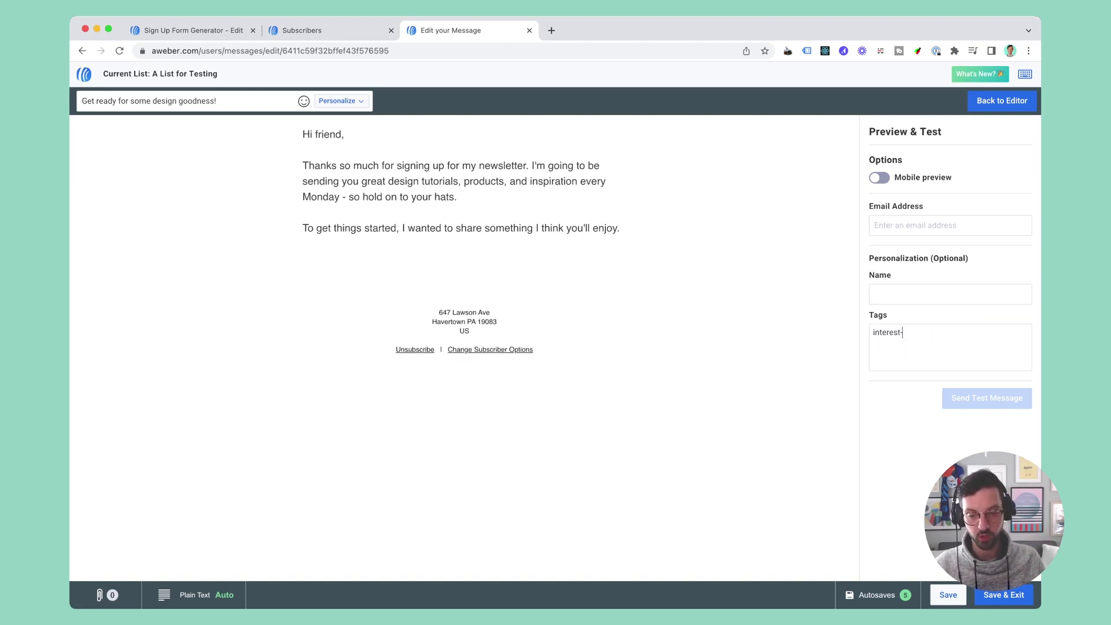
type("tutorials")
key("Return")
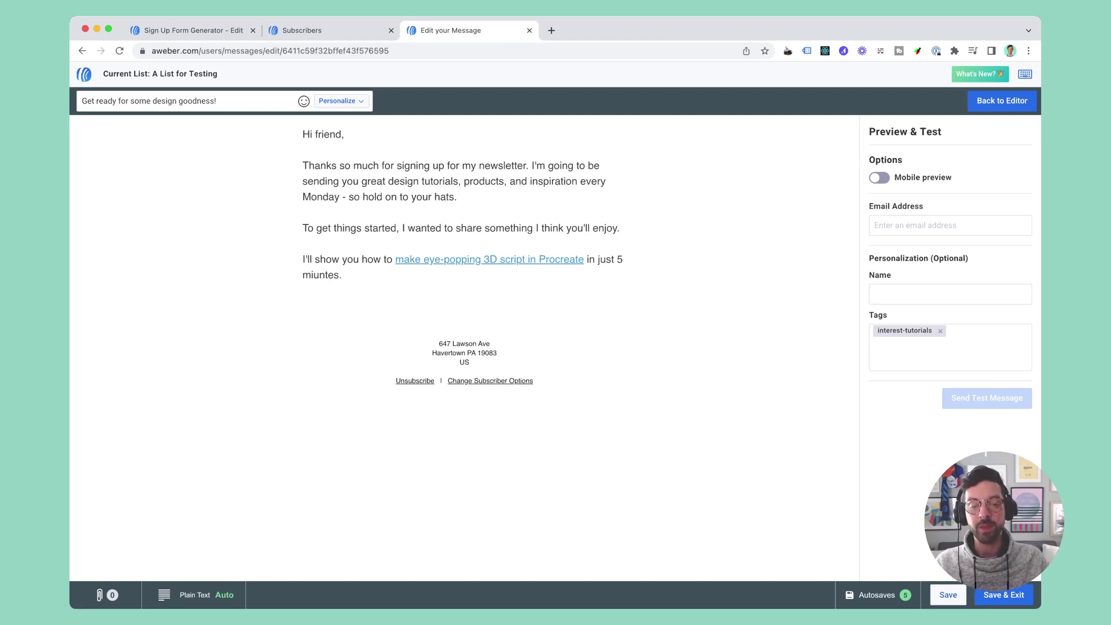
key("BackSpace")
type("int")
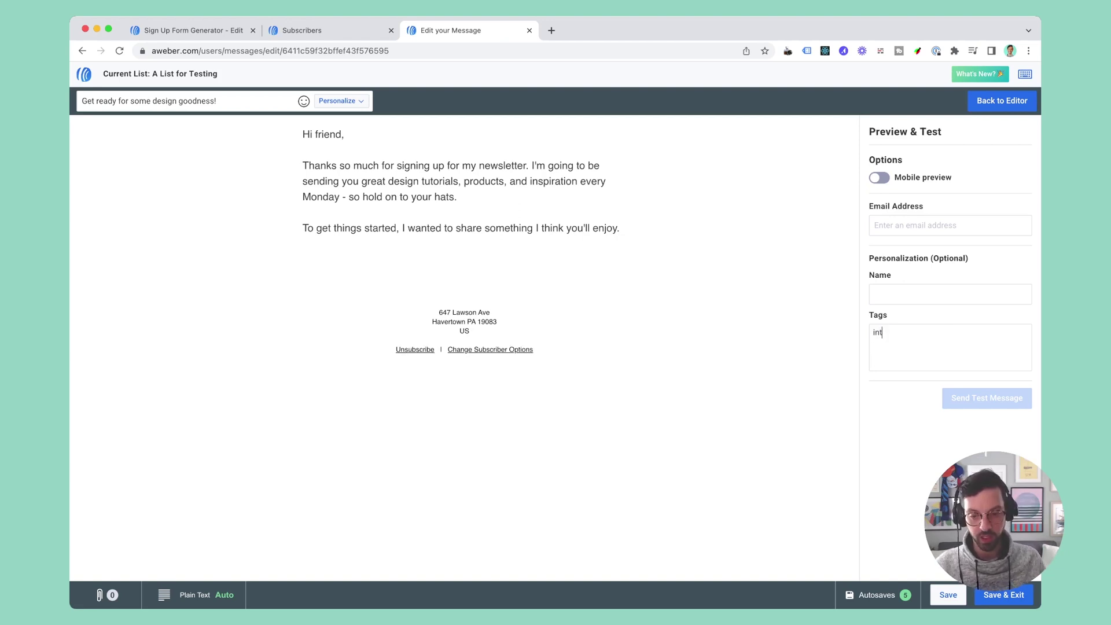
type("erest-inspiration")
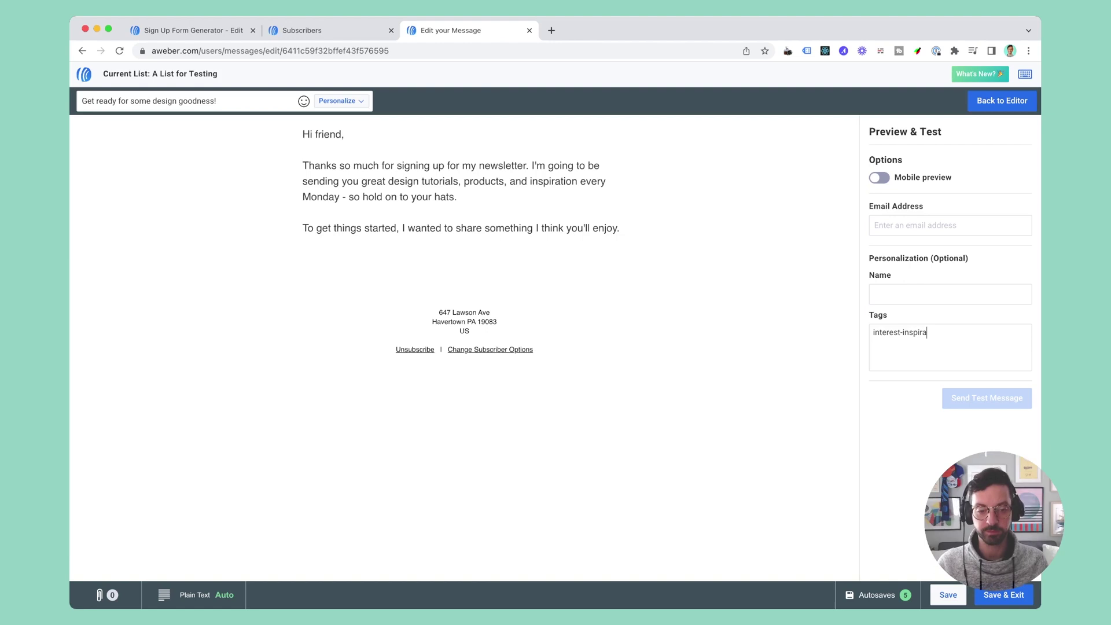
key("Return")
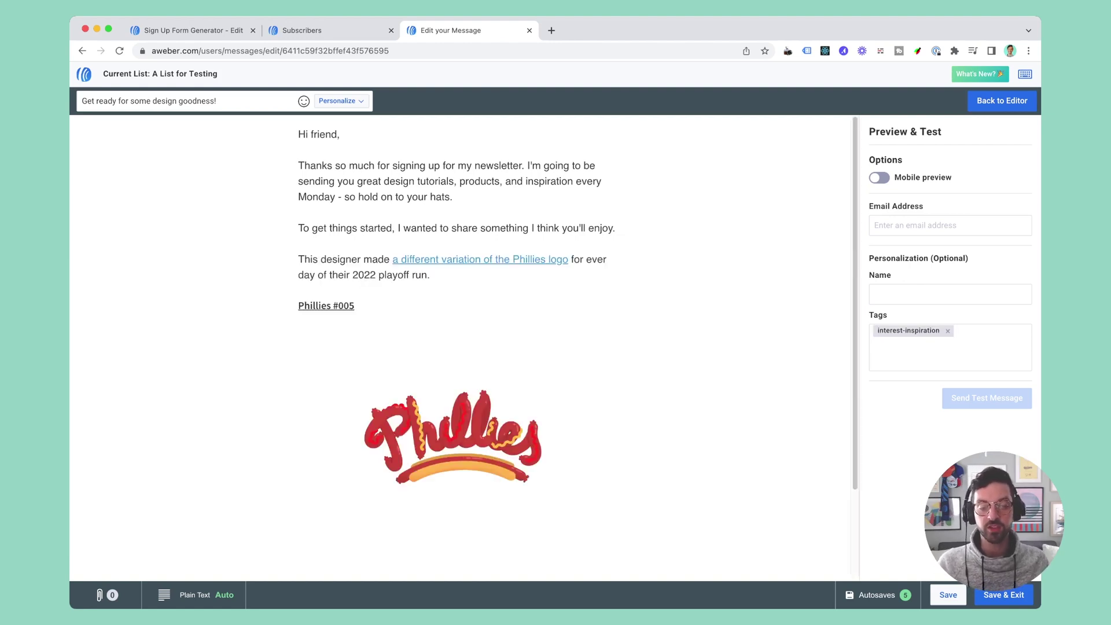
scroll(457, 307, "down", 2)
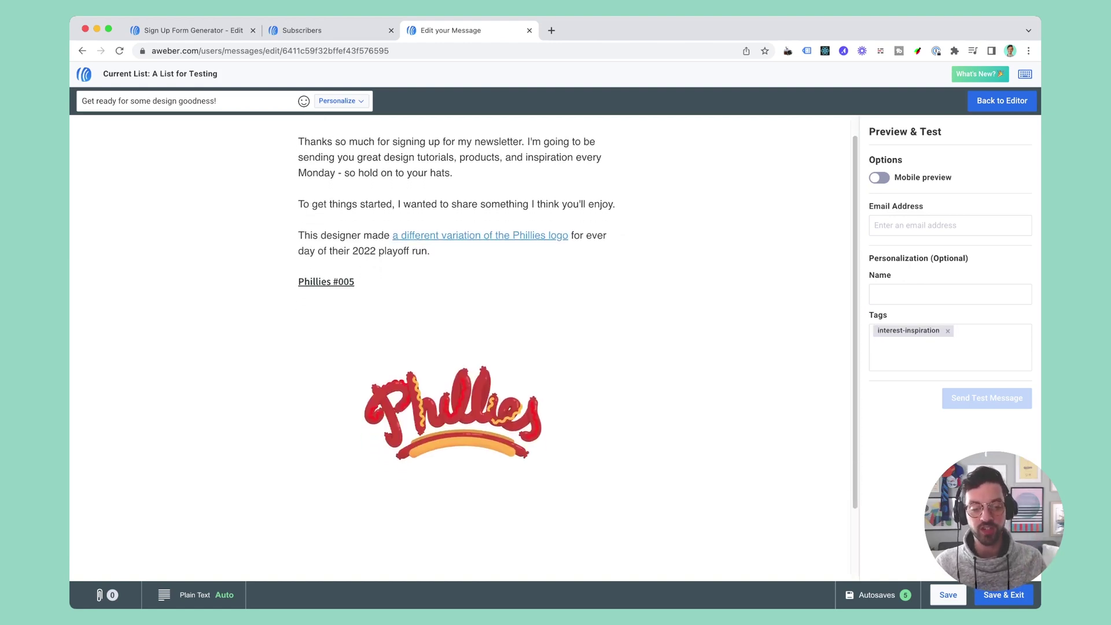
scroll(457, 307, "down", 3)
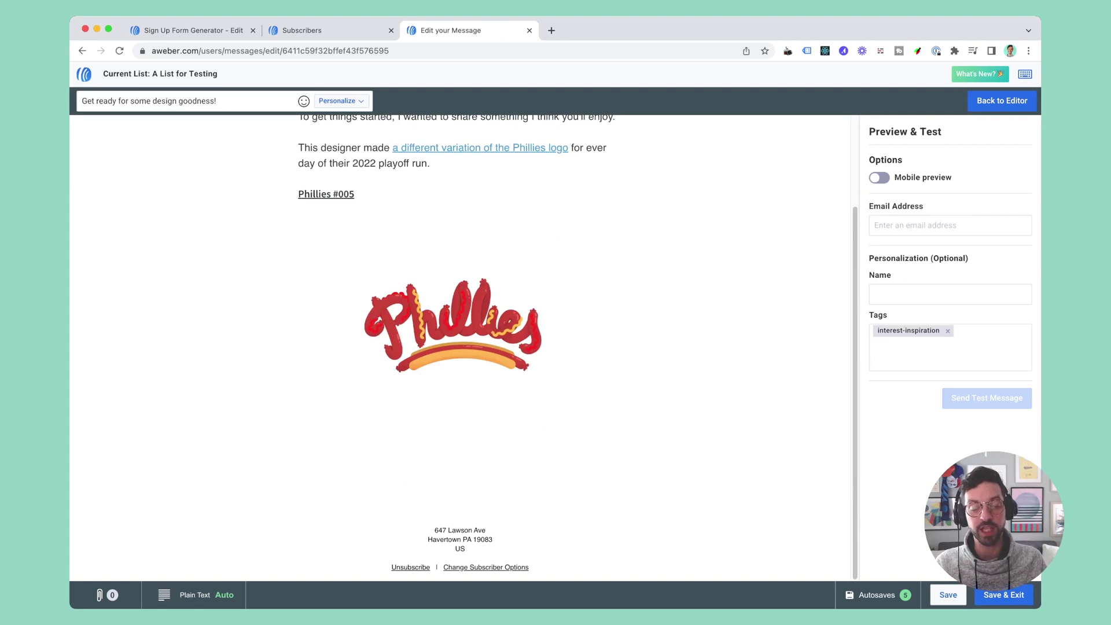